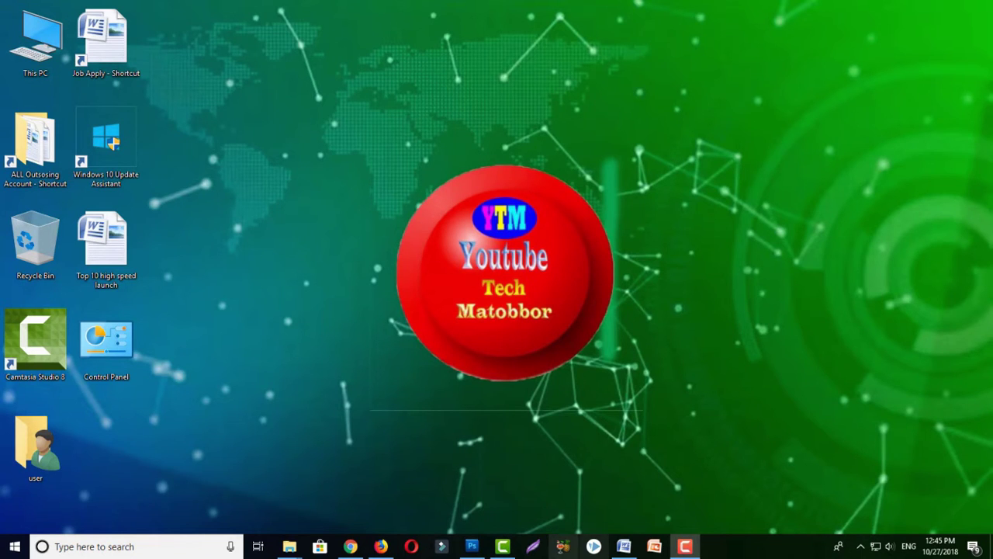
Step: Create a new white 1280×720 px document and start a text layer on its canvas
{"action": "left_click", "coordinate": [475, 547]}
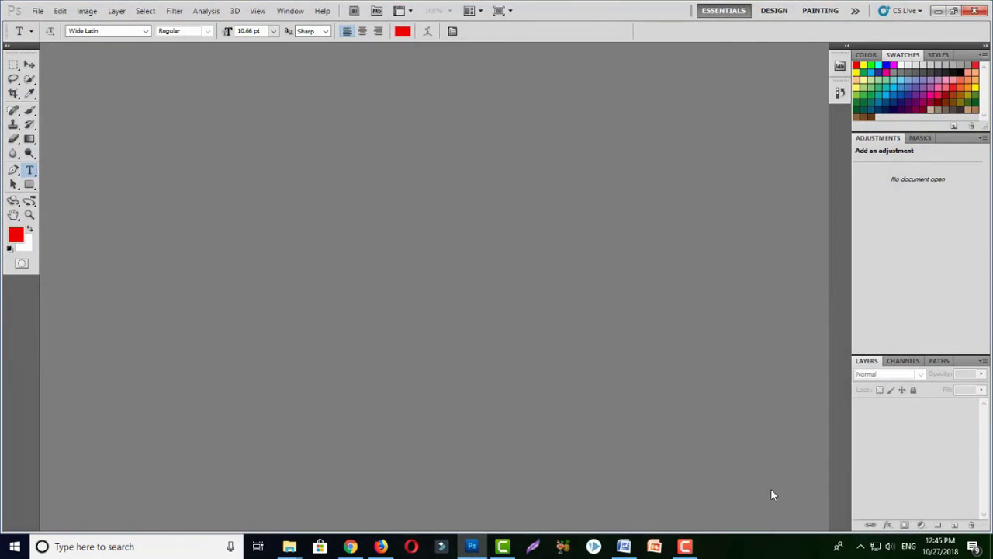
{"action": "left_click", "coordinate": [37, 11]}
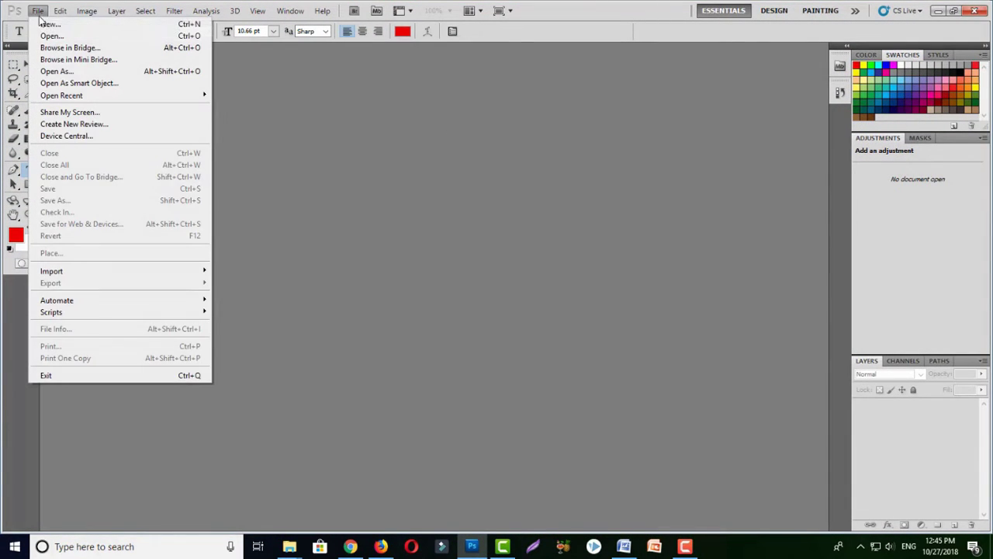
{"action": "left_click", "coordinate": [49, 26]}
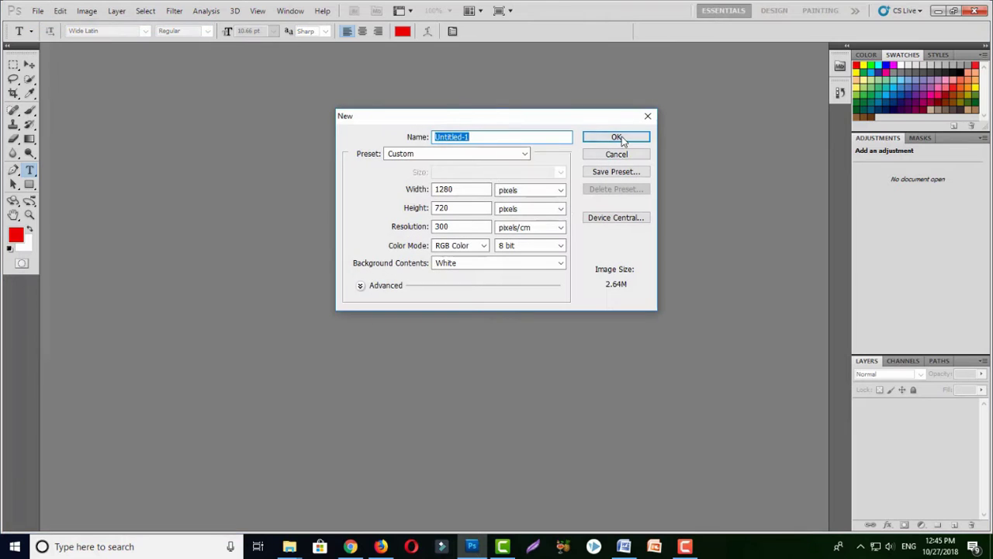
{"action": "left_click", "coordinate": [621, 139]}
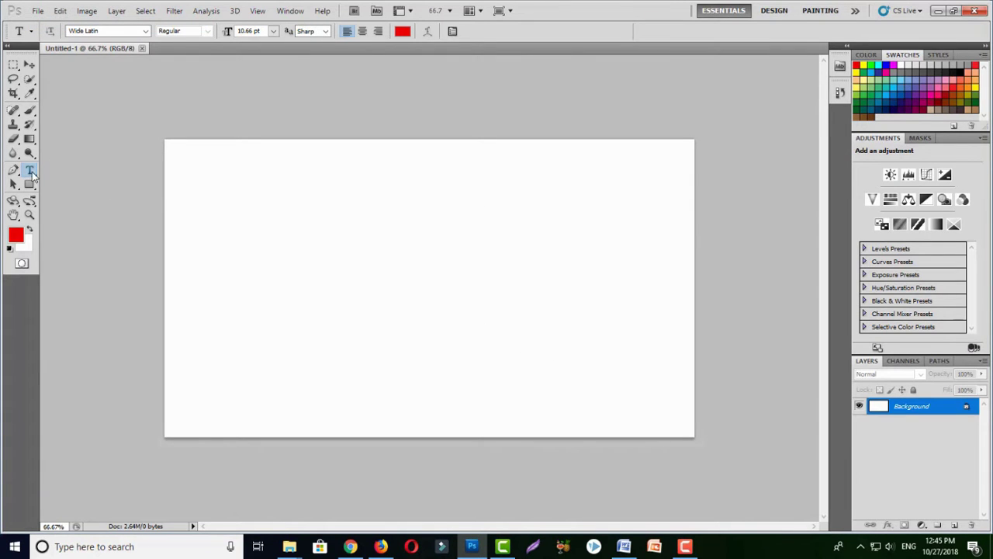
{"action": "left_click", "coordinate": [407, 267]}
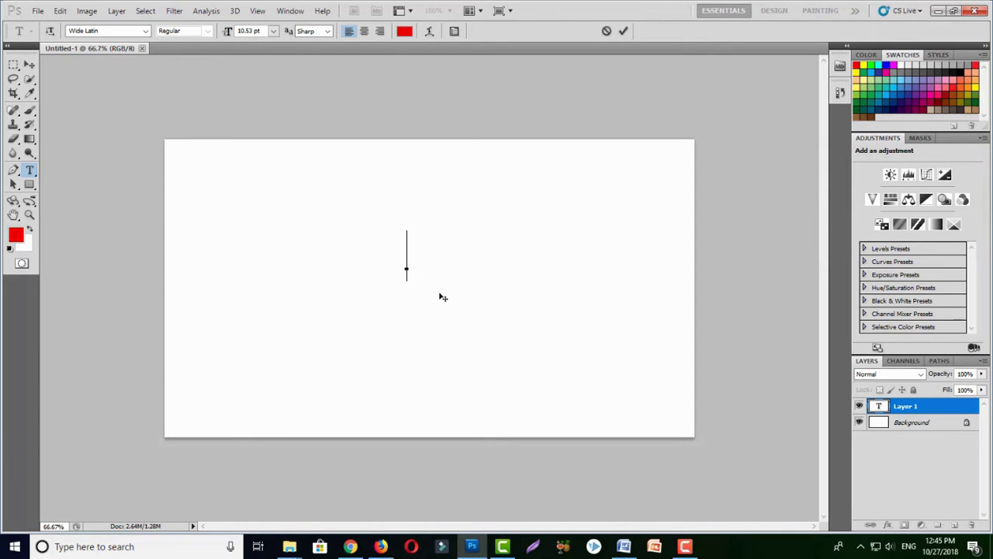
Step: Move the text starting point toward the upper left and set the size to 6 pt
{"action": "left_click_drag", "start_coordinate": [443, 297], "coordinate": [279, 264]}
{"action": "left_click", "coordinate": [273, 31]}
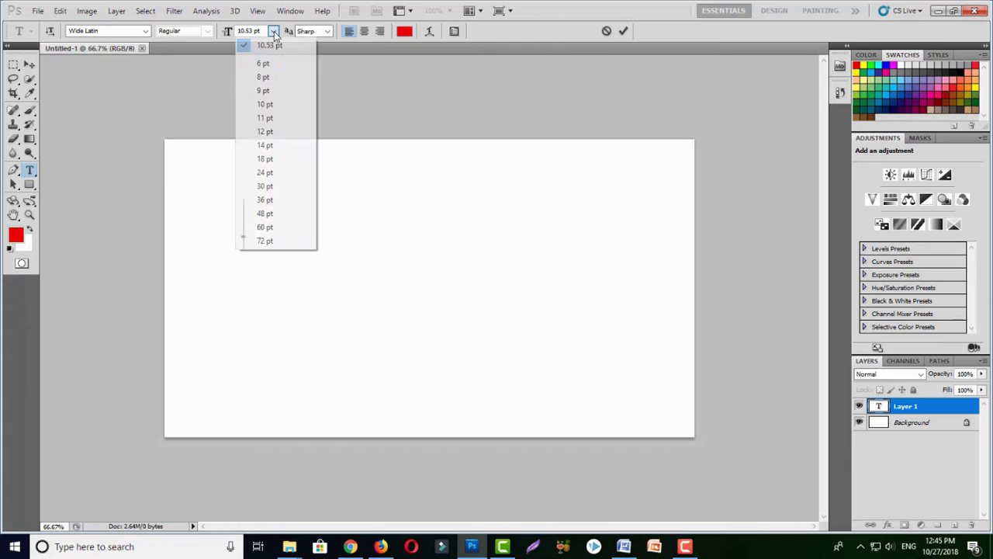
{"action": "left_click", "coordinate": [276, 62]}
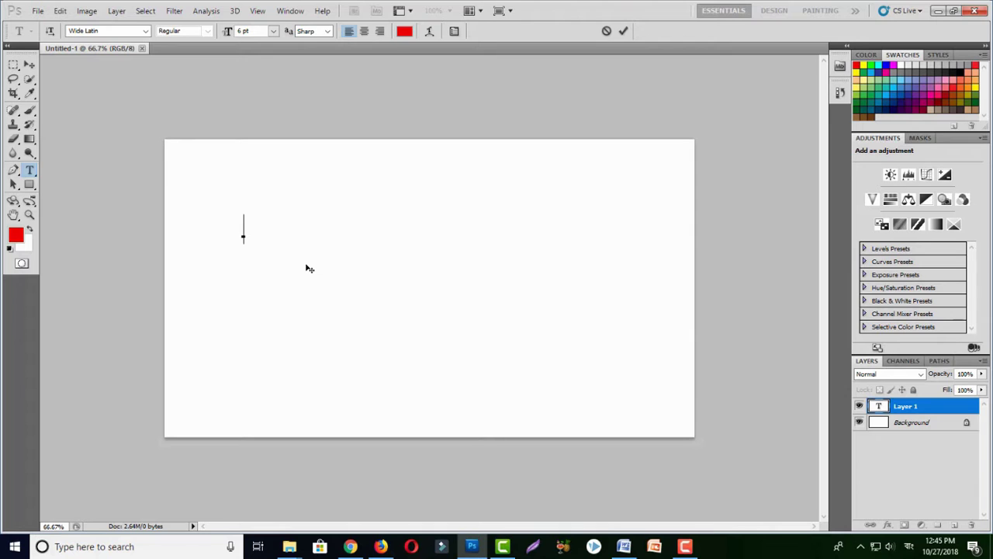
Step: Type trial Bengali text with Avro, then erase it so the layer is empty
{"action": "type", "text": "deshbang"}
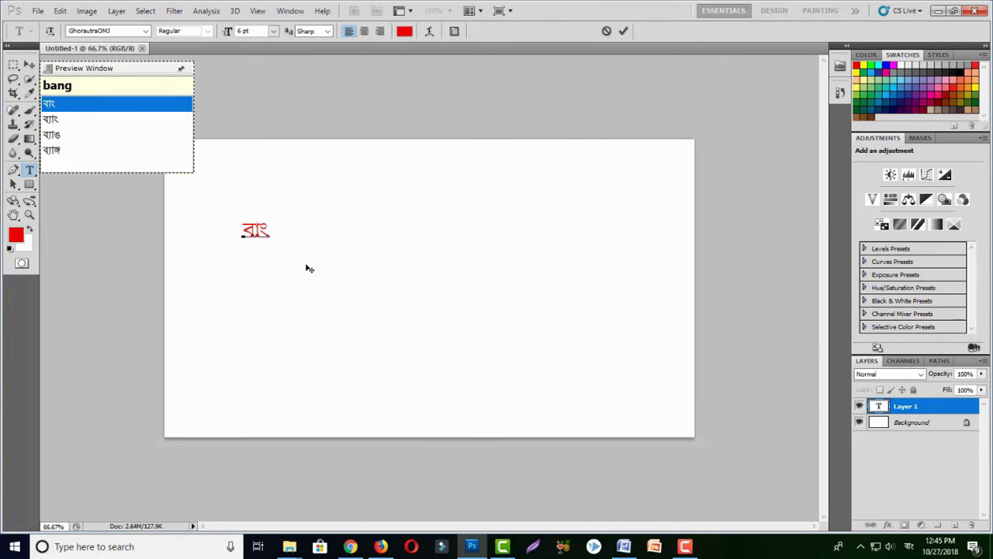
{"action": "type", "text": "lade"}
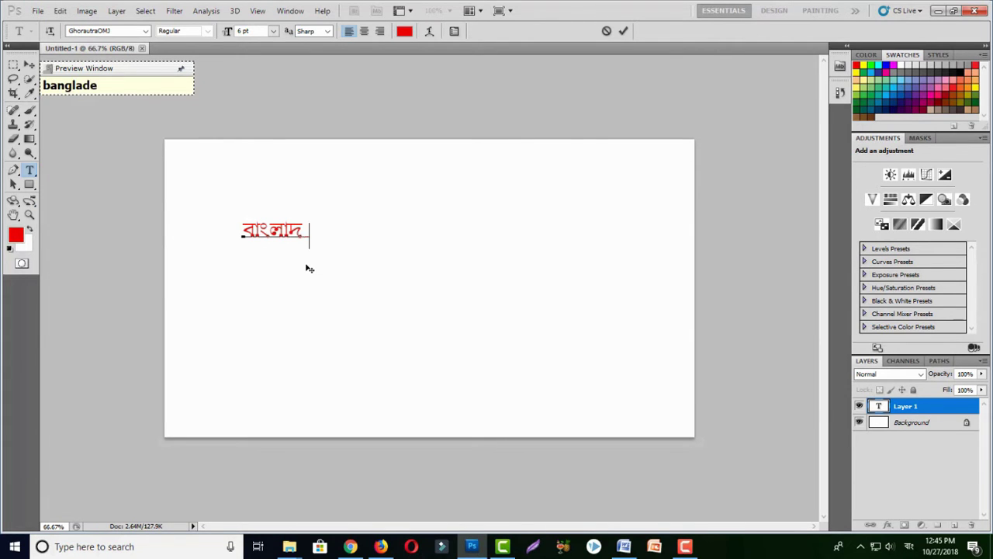
{"action": "type", "text": "s"}
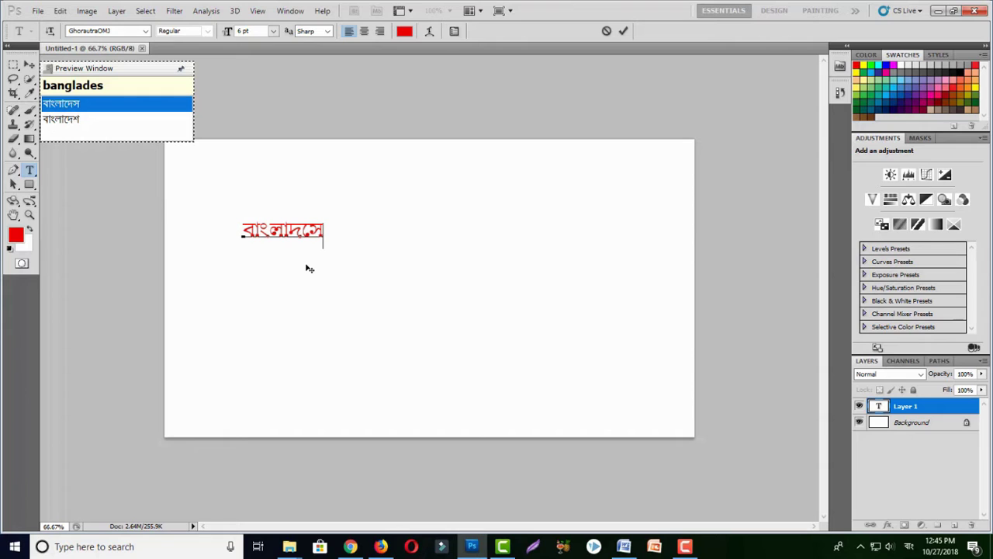
{"action": "key", "text": "BackSpace"}
{"action": "key", "text": "BackSpace"}
{"action": "key", "text": "BackSpace"}
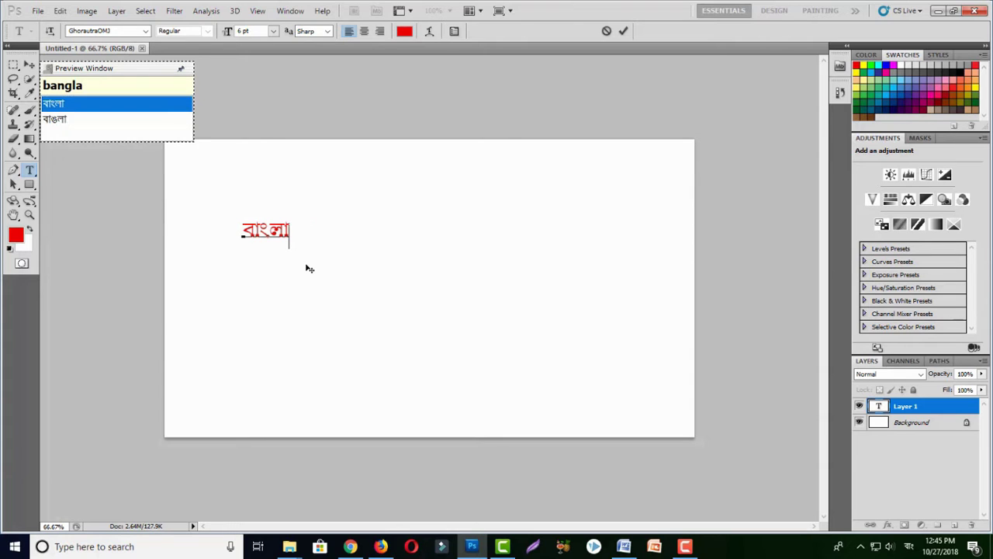
{"action": "key", "text": "BackSpace"}
{"action": "key", "text": "BackSpace"}
{"action": "key", "text": "BackSpace"}
{"action": "key", "text": "BackSpace"}
{"action": "key", "text": "BackSpace"}
{"action": "key", "text": "BackSpace"}
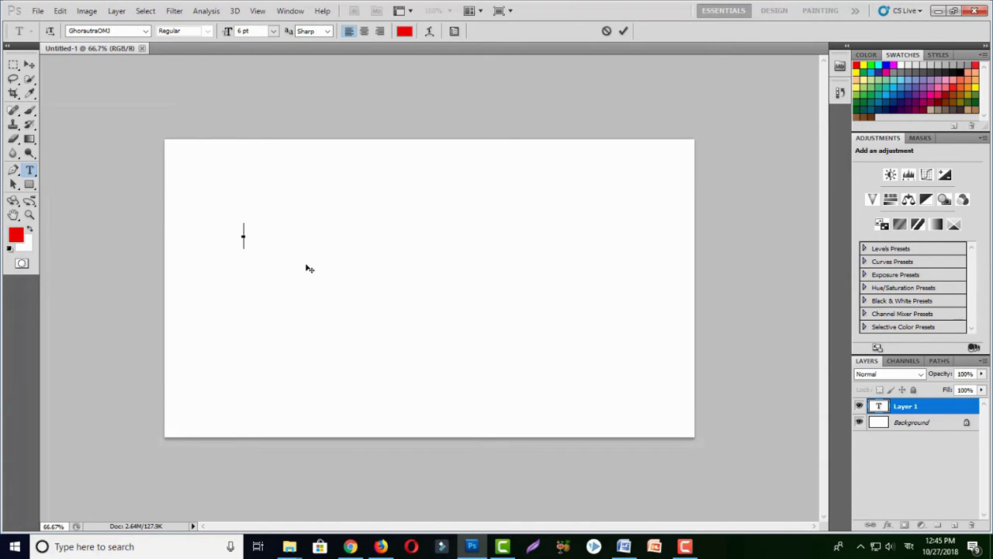
{"action": "left_click", "coordinate": [862, 549]}
Step: Switch Avro Keyboard's Bangla output to ANSI, accepting the warning about ANSI
{"action": "right_click", "coordinate": [836, 497]}
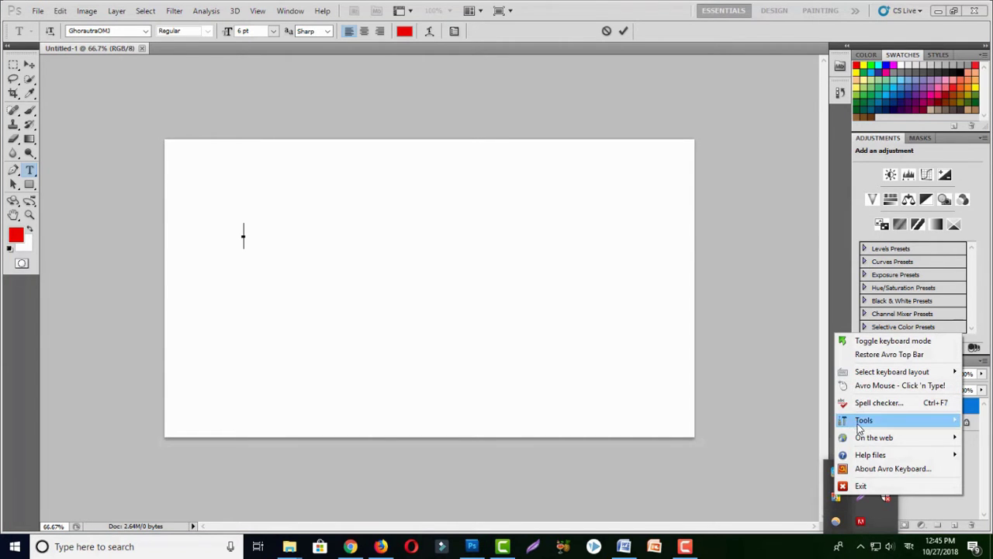
{"action": "mouse_move", "coordinate": [864, 419]}
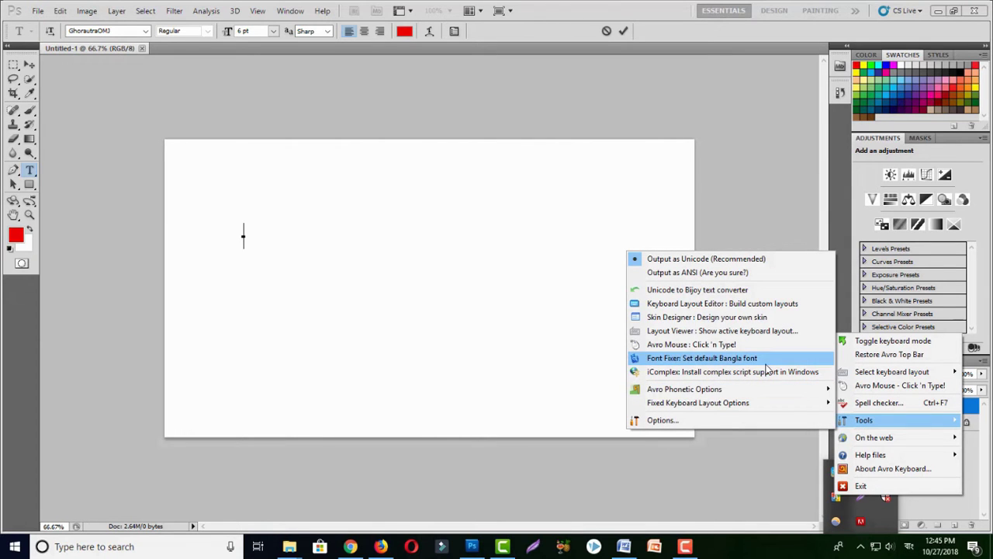
{"action": "left_click", "coordinate": [700, 280]}
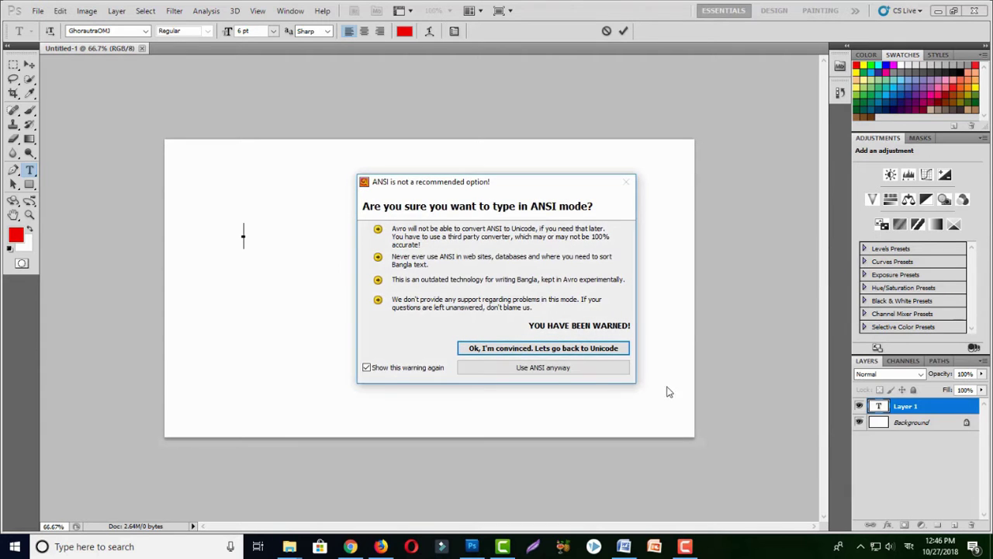
{"action": "left_click", "coordinate": [541, 369]}
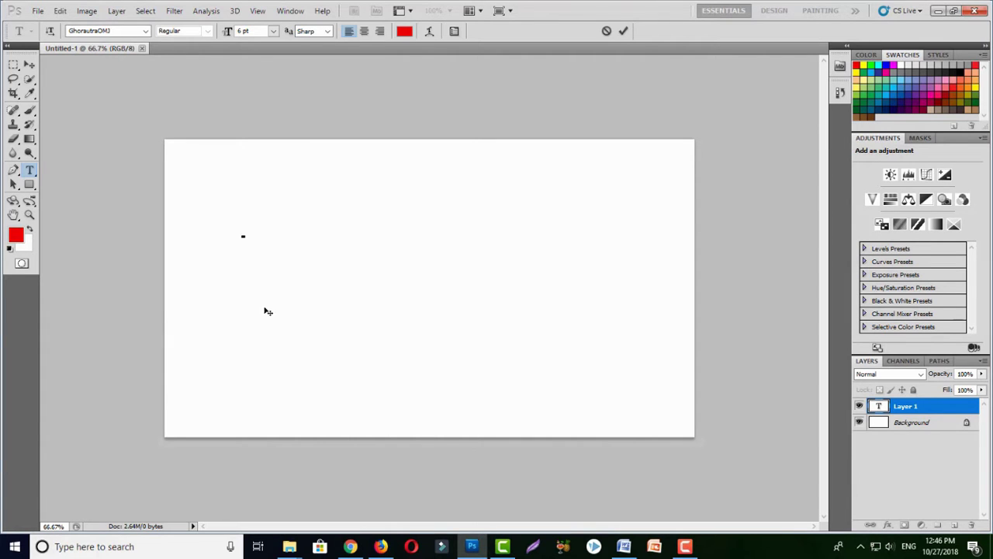
{"action": "left_click", "coordinate": [145, 30]}
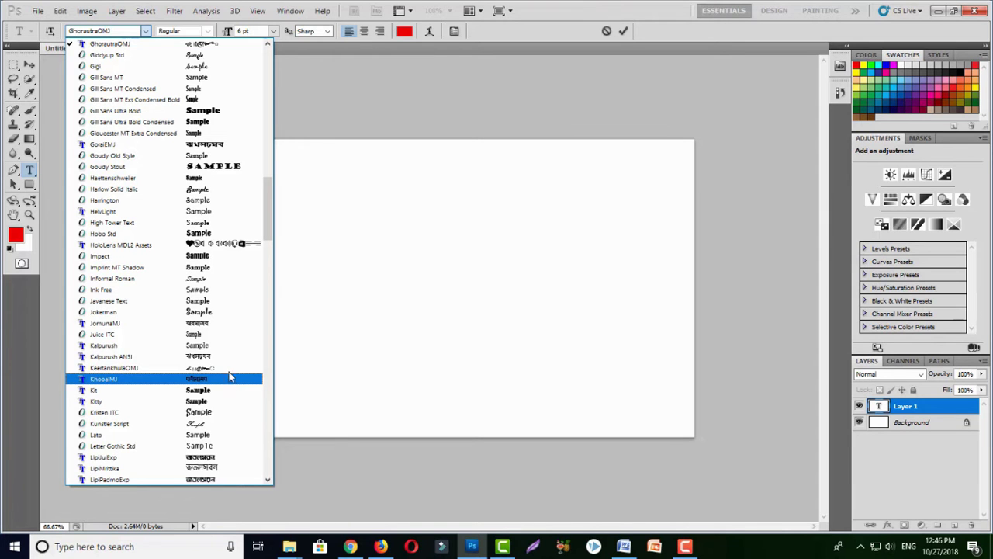
Step: Choose Siyam Rupali ANSI as the text layer's font
{"action": "scroll", "coordinate": [233, 321], "scroll_direction": "down", "scroll_amount": 1}
{"action": "scroll", "coordinate": [233, 323], "scroll_direction": "down", "scroll_amount": 5}
{"action": "scroll", "coordinate": [233, 324], "scroll_direction": "down", "scroll_amount": 5}
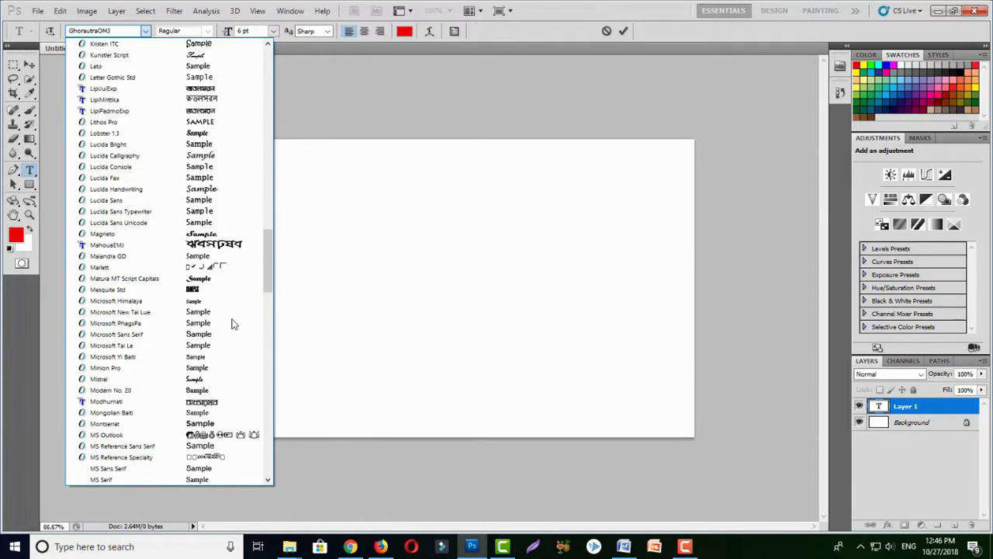
{"action": "scroll", "coordinate": [233, 324], "scroll_direction": "down", "scroll_amount": 1}
{"action": "scroll", "coordinate": [233, 323], "scroll_direction": "down", "scroll_amount": 4}
{"action": "scroll", "coordinate": [233, 324], "scroll_direction": "down", "scroll_amount": 3}
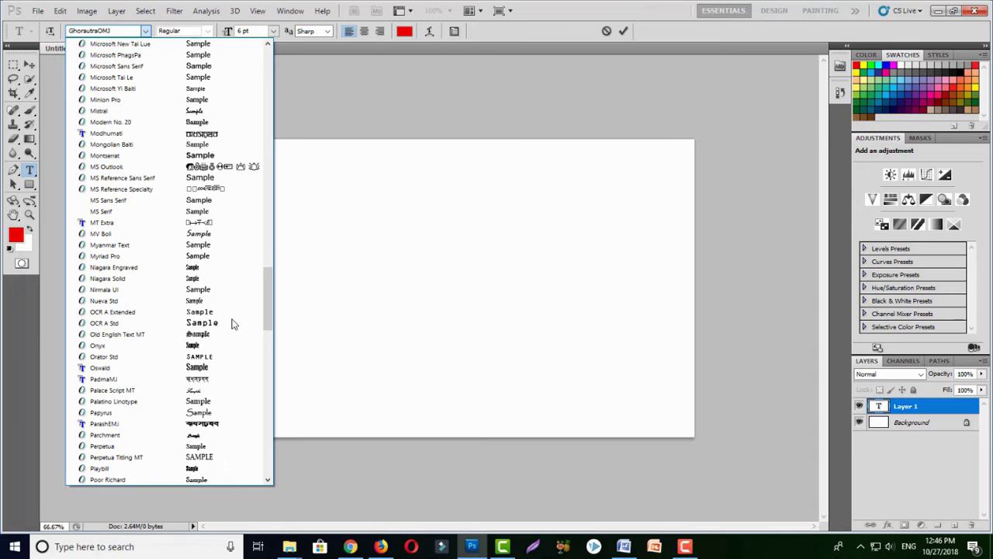
{"action": "scroll", "coordinate": [233, 324], "scroll_direction": "down", "scroll_amount": 2}
{"action": "scroll", "coordinate": [233, 324], "scroll_direction": "down", "scroll_amount": 1}
{"action": "scroll", "coordinate": [233, 324], "scroll_direction": "down", "scroll_amount": 10}
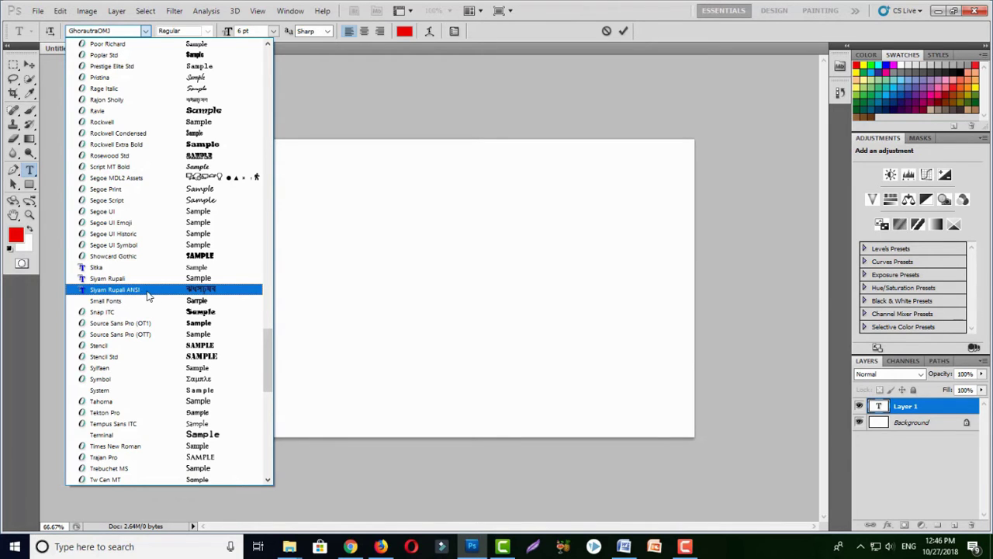
{"action": "left_click", "coordinate": [147, 291]}
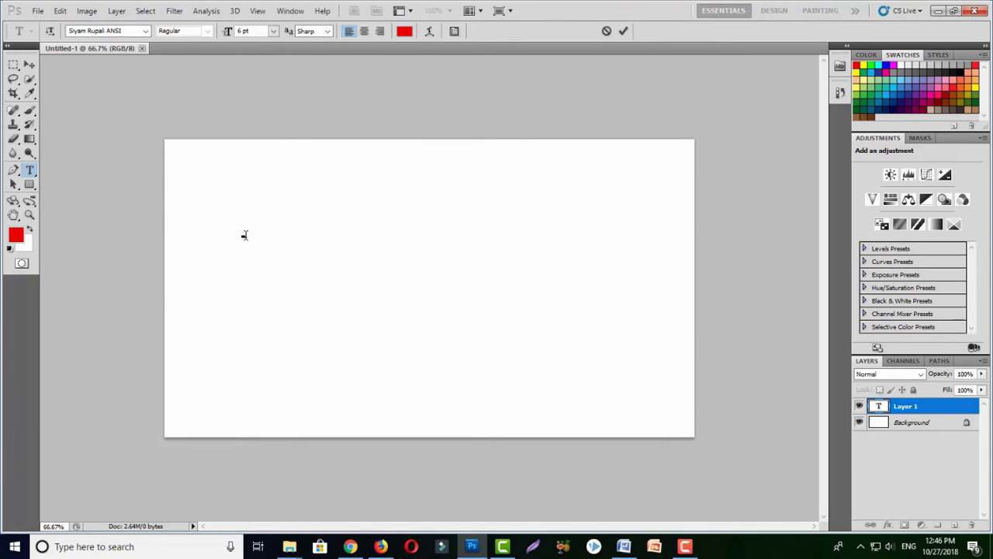
Step: Type the Bengali sentence 'বাংলাদেশ একটি সুন্দর দেশ', enlarge it to about 9.89 pt, and commit
{"action": "type", "text": "b"}
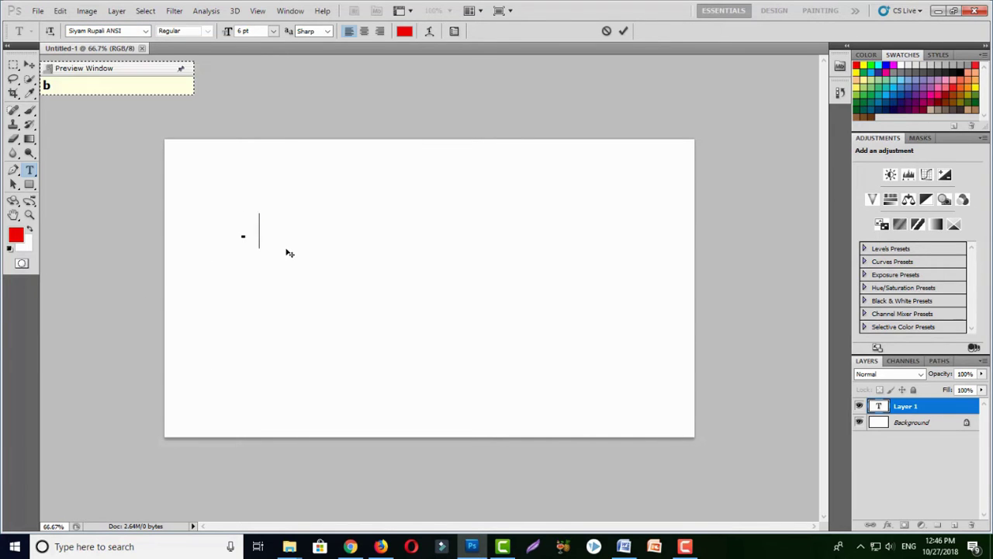
{"action": "type", "text": "angl"}
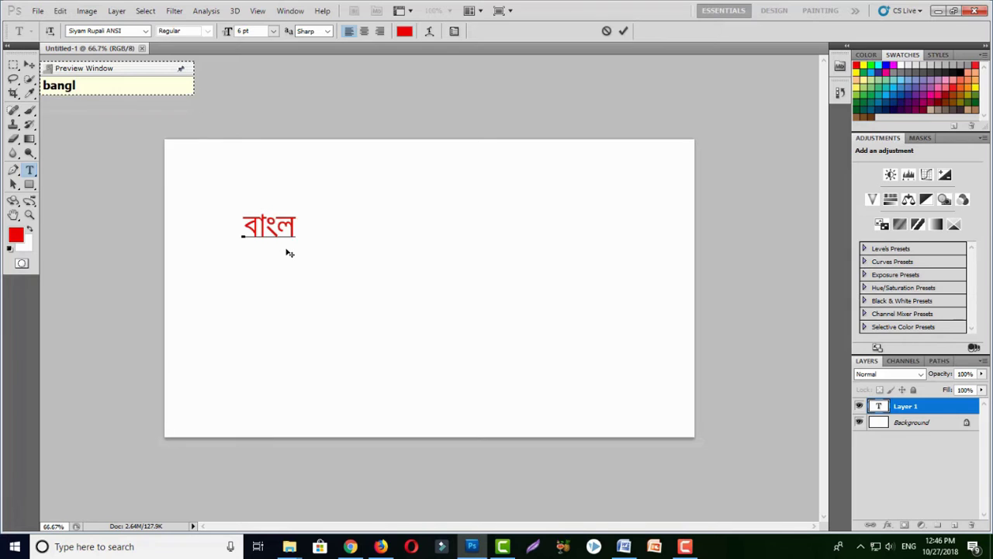
{"action": "type", "text": "adesh "}
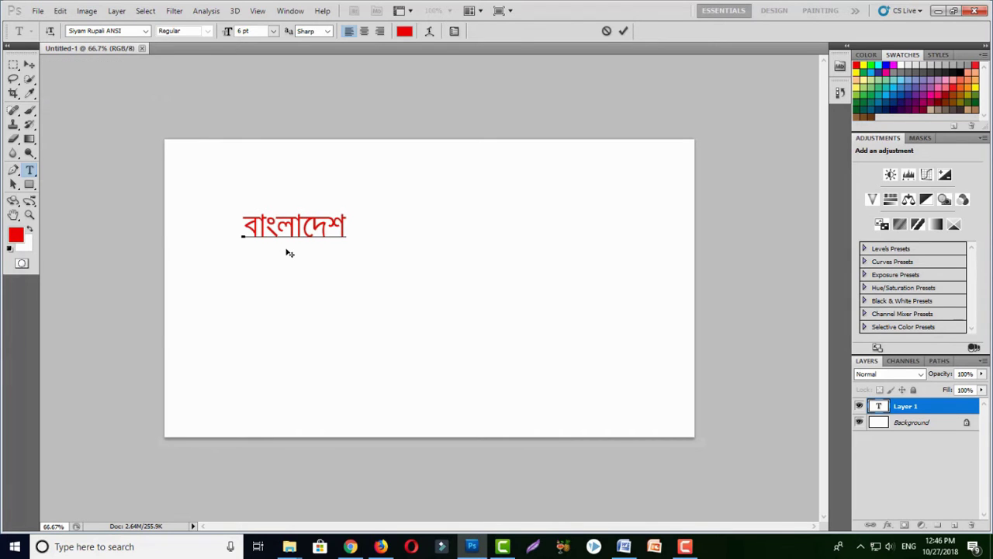
{"action": "type", "text": "ek "}
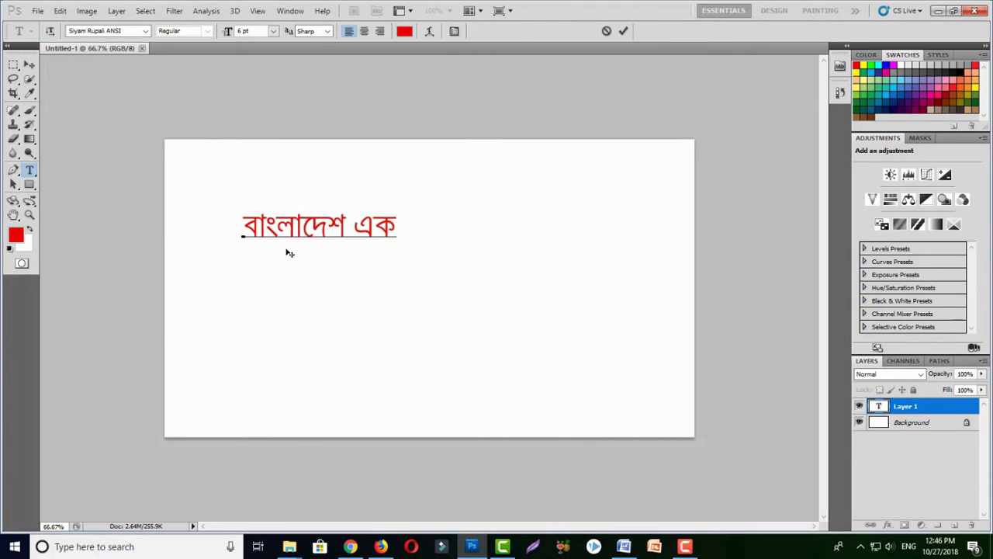
{"action": "type", "text": "ti "}
{"action": "type", "text": "sundr "}
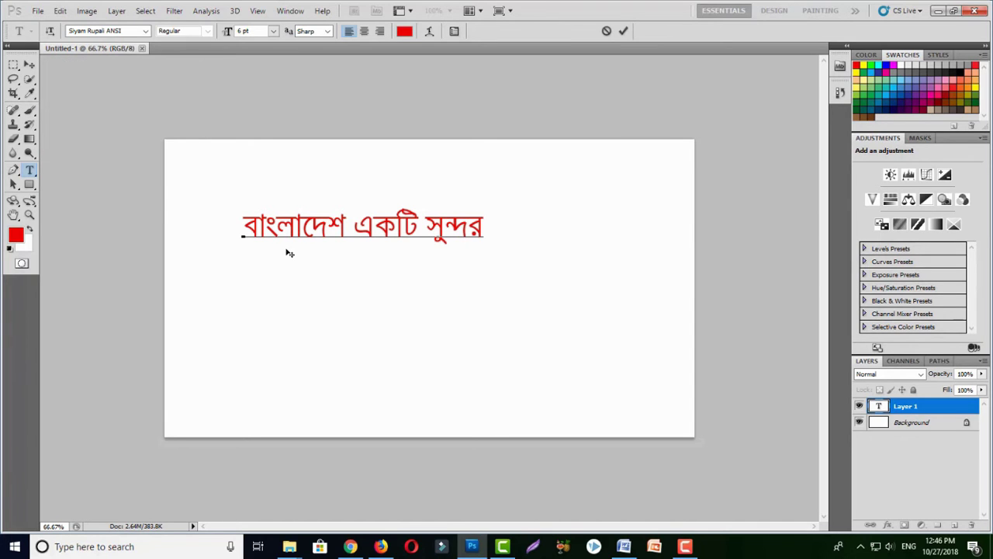
{"action": "type", "text": "desh"}
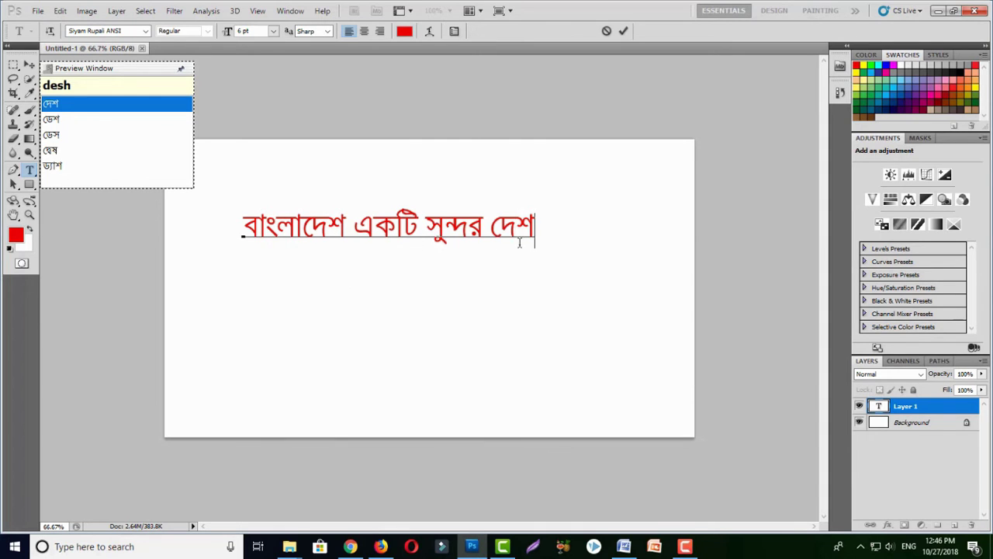
{"action": "key", "text": "ctrl"}
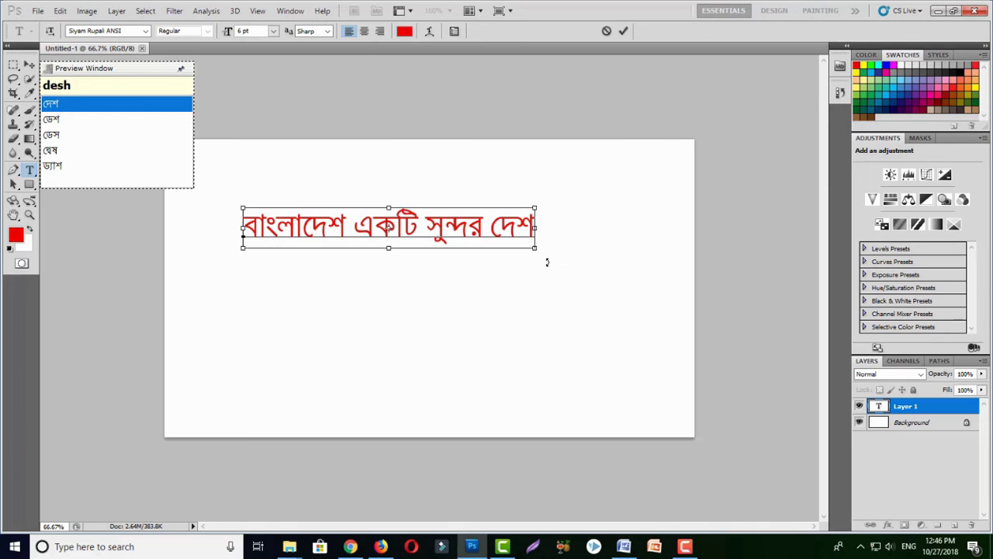
{"action": "left_click_drag", "start_coordinate": [534, 250], "coordinate": [584, 270]}
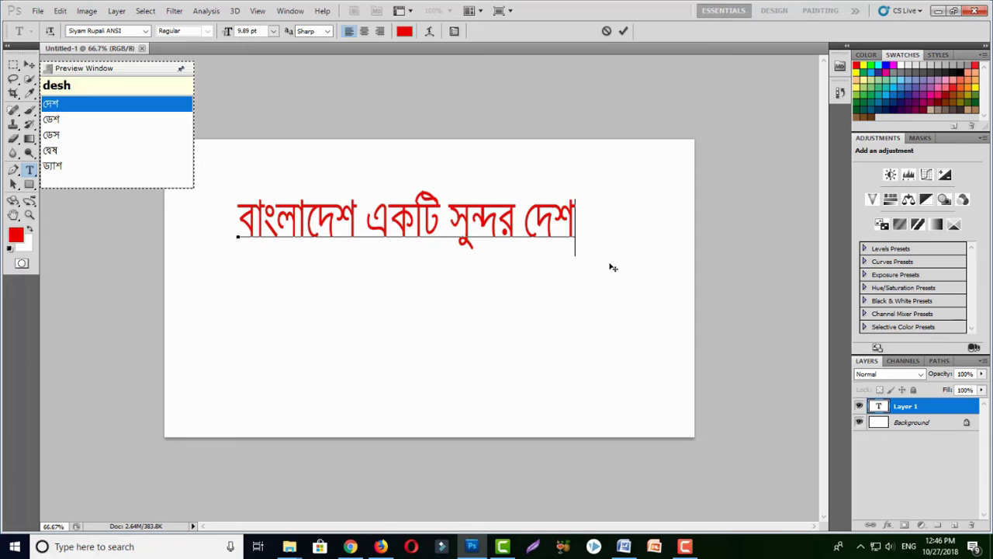
{"action": "left_click", "coordinate": [622, 30]}
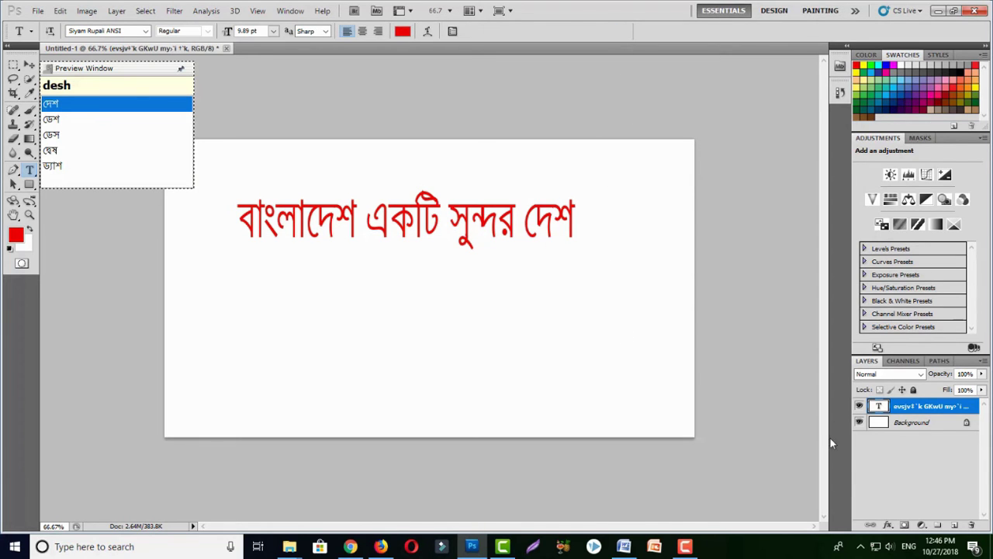
Step: Switch Avro Keyboard's Bangla output back to Unicode
{"action": "left_click", "coordinate": [860, 545]}
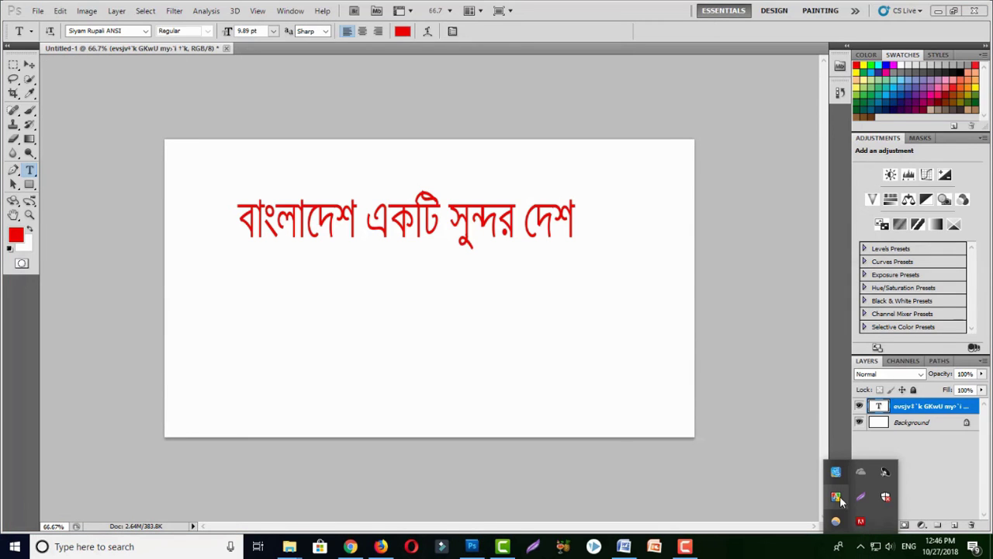
{"action": "right_click", "coordinate": [861, 521]}
{"action": "mouse_move", "coordinate": [869, 421]}
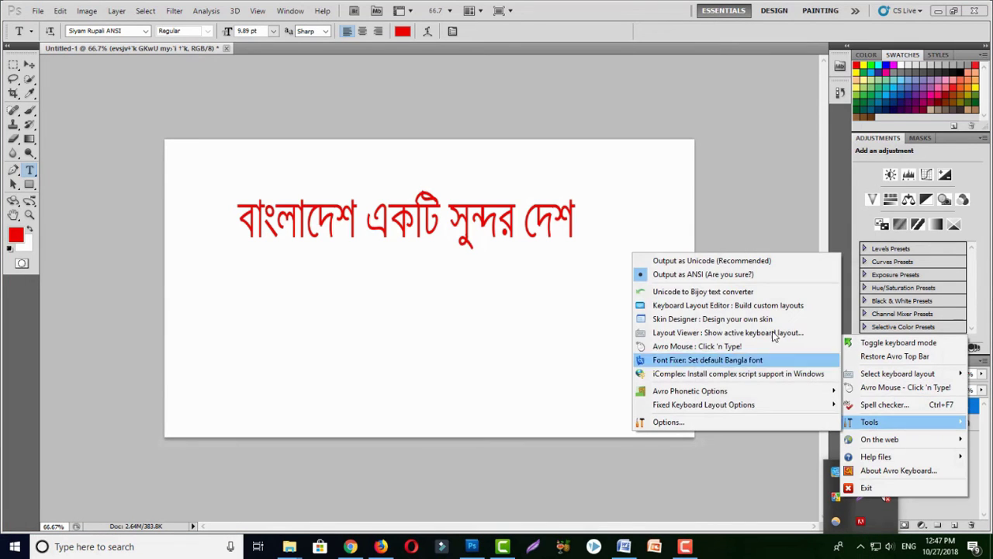
{"action": "left_click", "coordinate": [711, 263]}
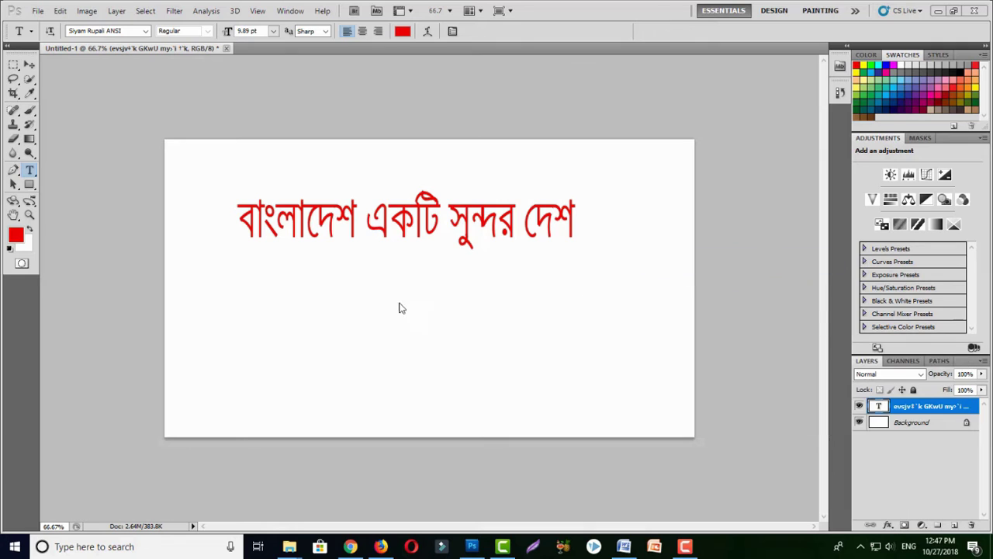
Step: Type 'Bangladesh is Very' and 'Beautiful Country' on two lines below the Bengali sentence
{"action": "left_click", "coordinate": [322, 293]}
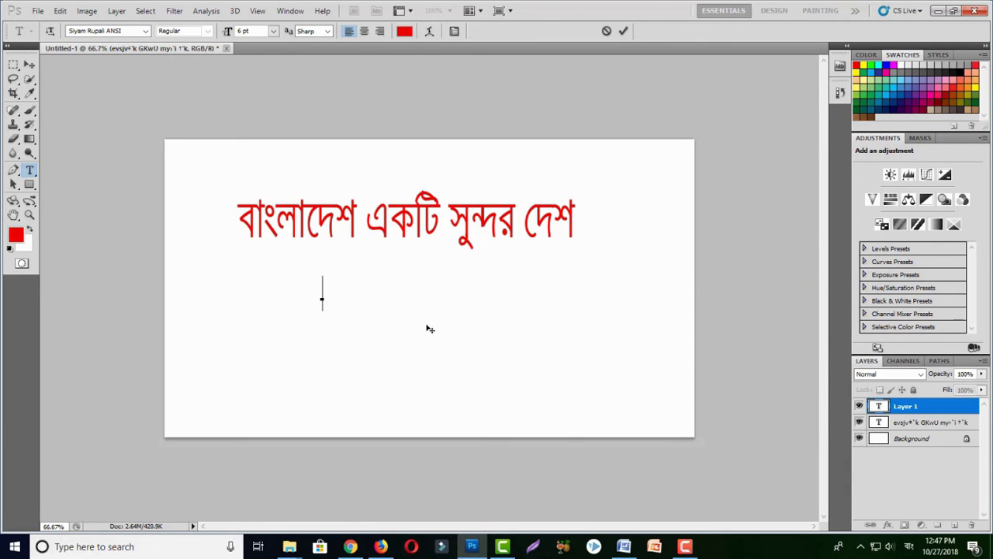
{"action": "type", "text": "Bang"}
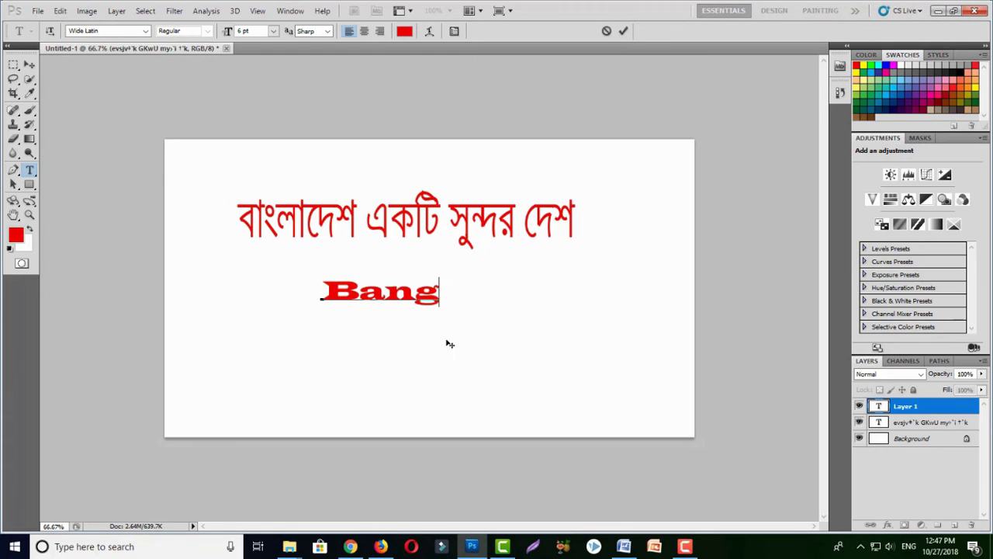
{"action": "type", "text": "la des"}
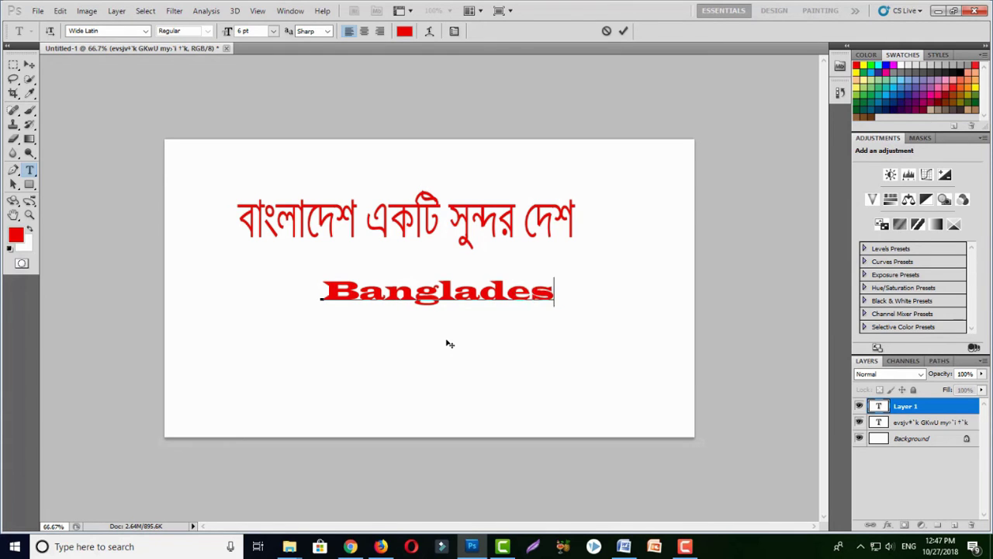
{"action": "type", "text": "h i s"}
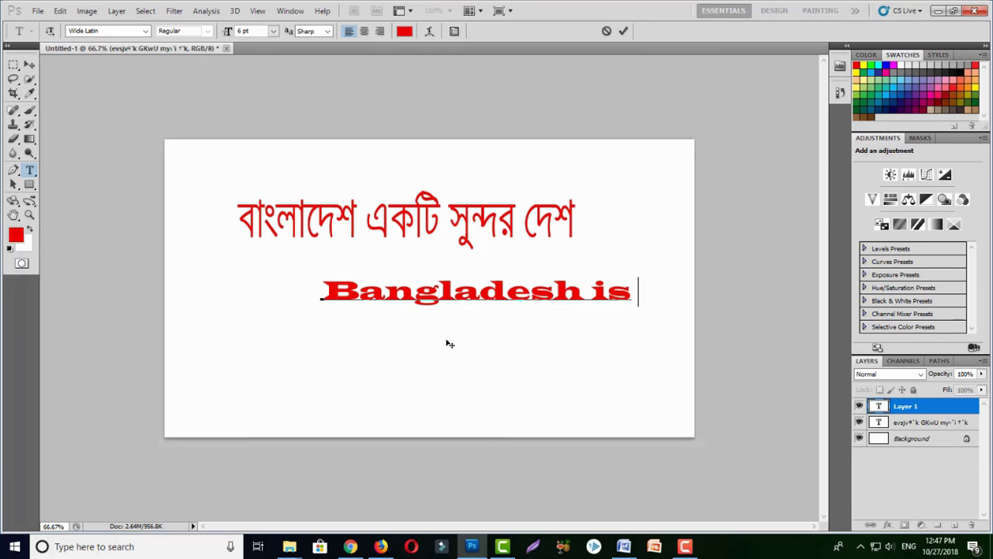
{"action": "type", "text": "Ver"}
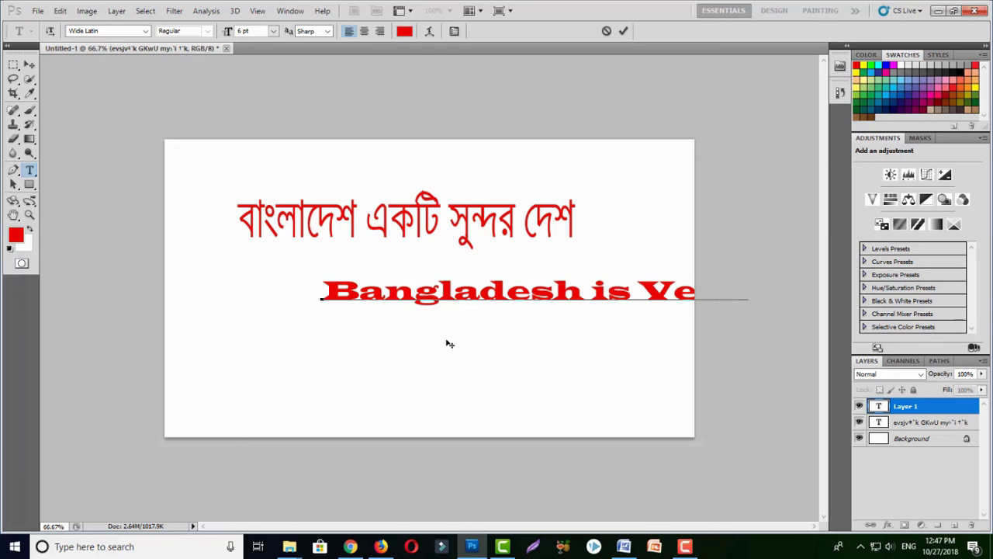
{"action": "left_click_drag", "start_coordinate": [446, 344], "coordinate": [302, 347]}
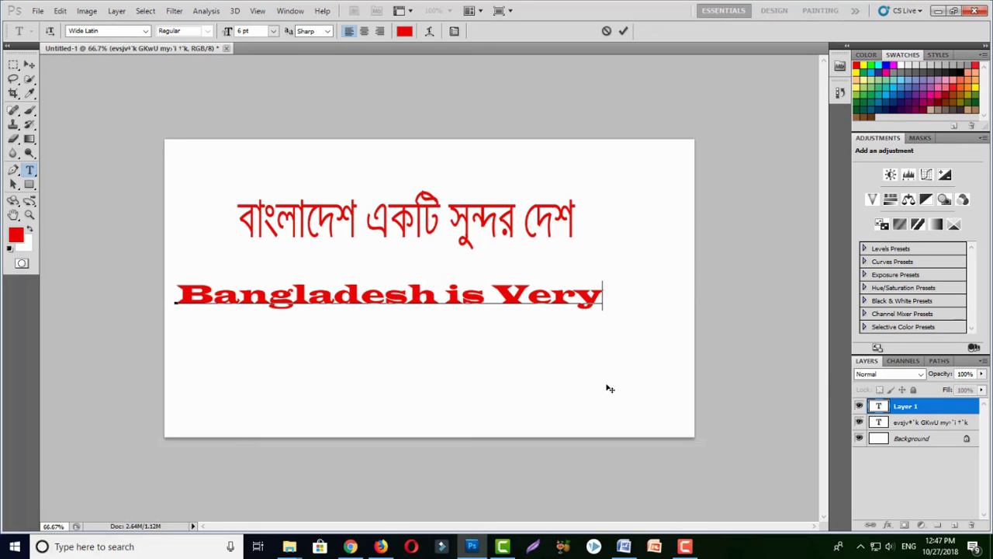
{"action": "key", "text": "Return"}
{"action": "type", "text": "B"}
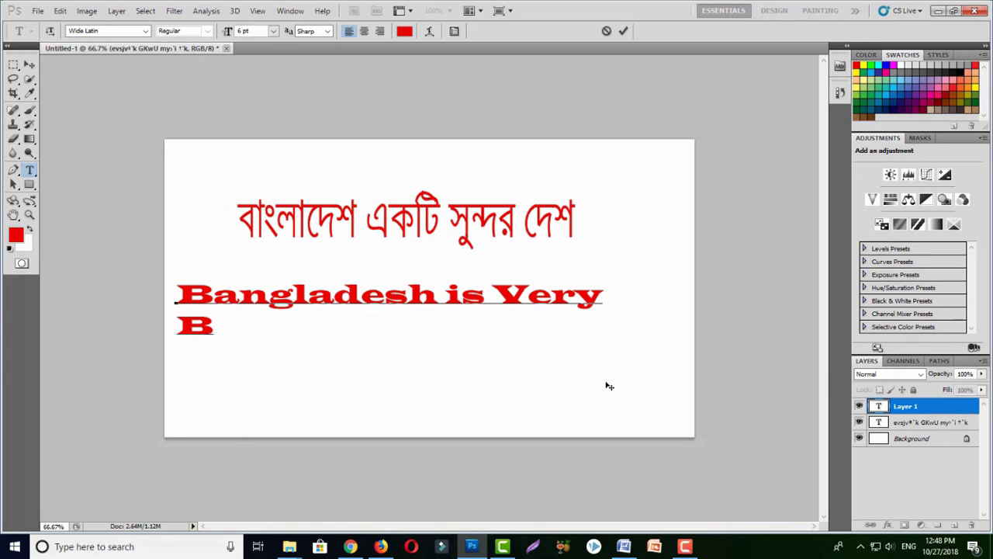
{"action": "type", "text": "eau"}
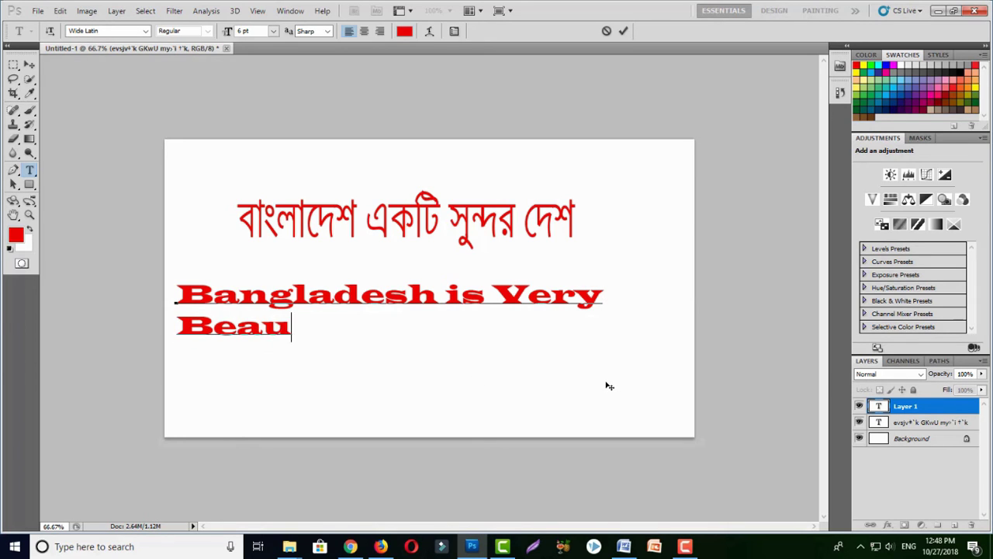
{"action": "type", "text": "tiful"}
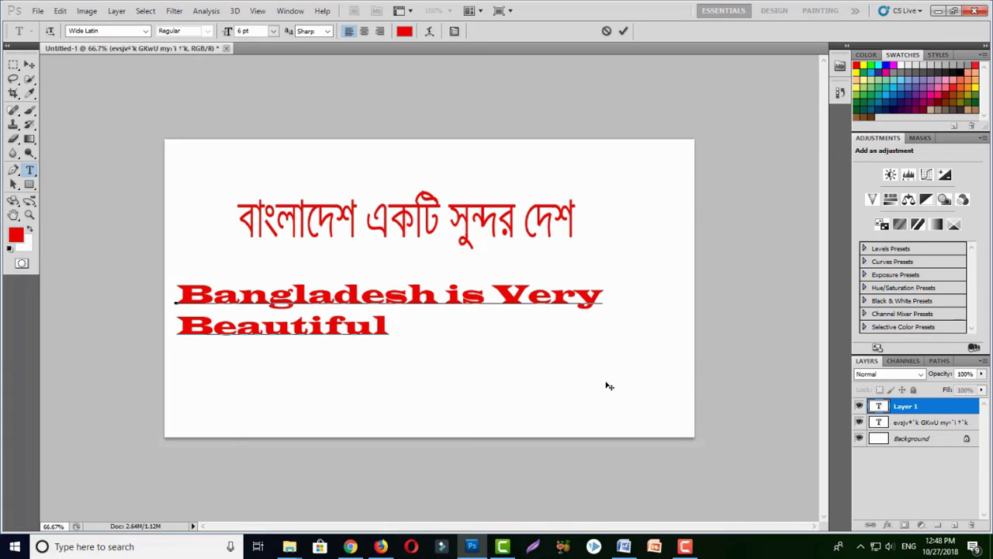
{"action": "type", "text": " Coun"}
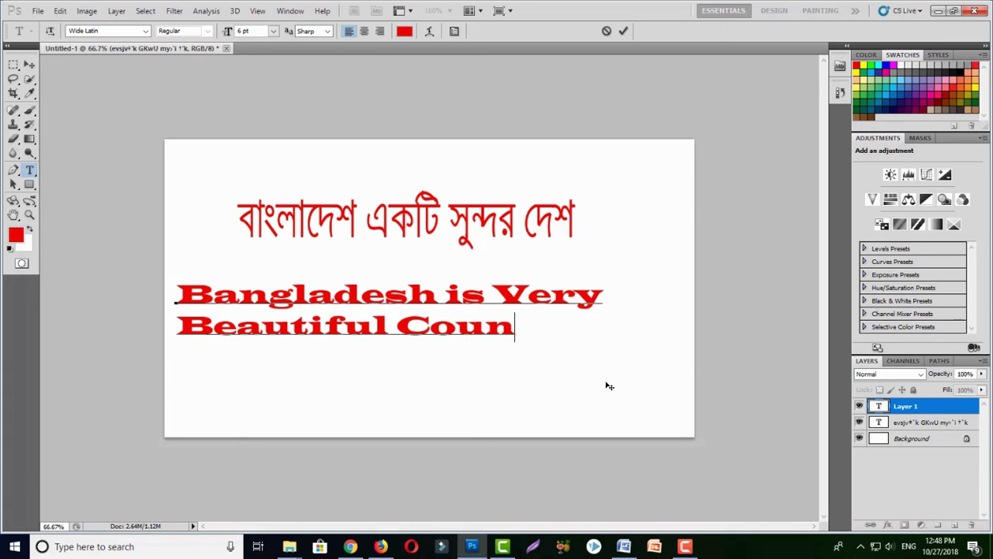
{"action": "type", "text": "tr"}
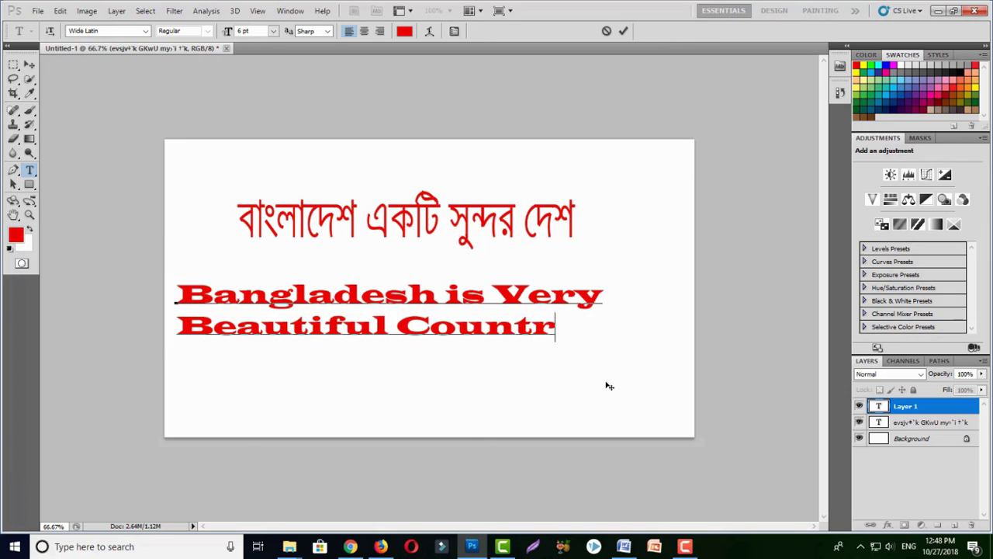
{"action": "type", "text": "y"}
Step: Shift the English text slightly right, enlarge it to about 9.64 pt, and commit
{"action": "left_click_drag", "start_coordinate": [619, 395], "coordinate": [632, 396]}
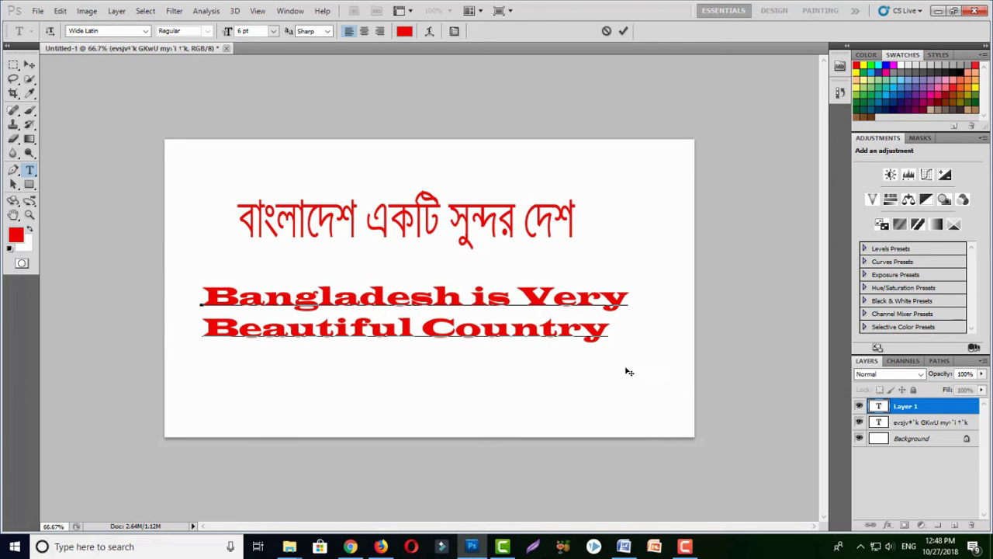
{"action": "left_click_drag", "start_coordinate": [630, 348], "coordinate": [650, 381]}
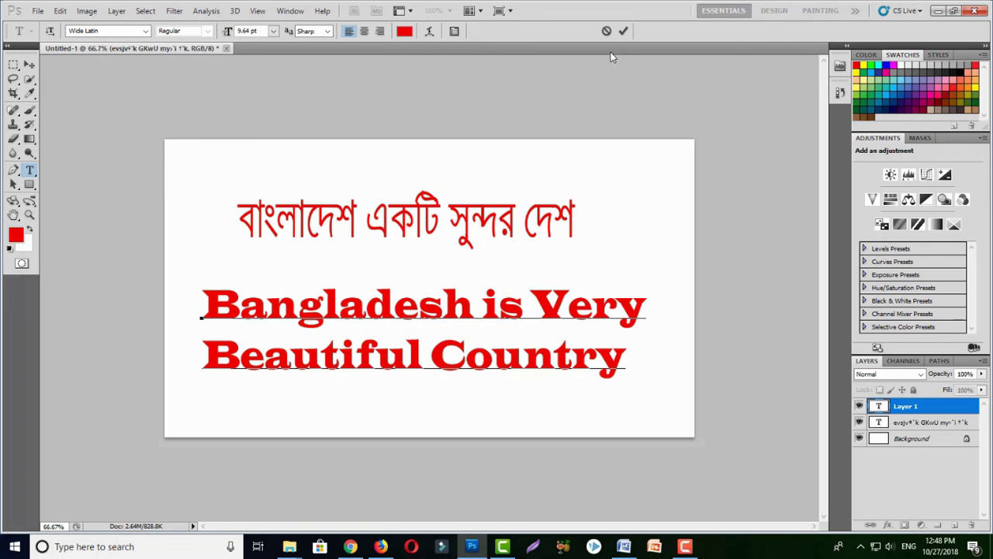
{"action": "left_click", "coordinate": [623, 31]}
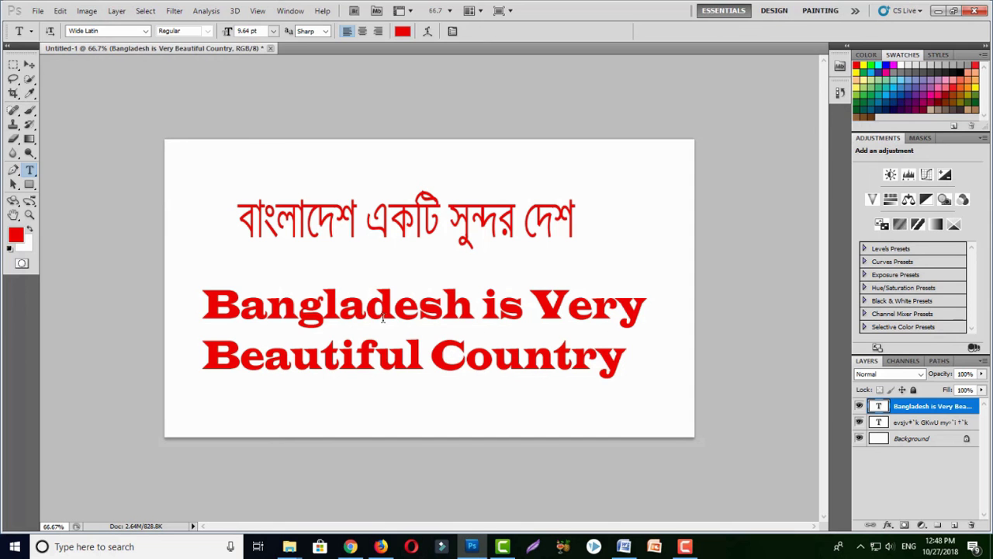